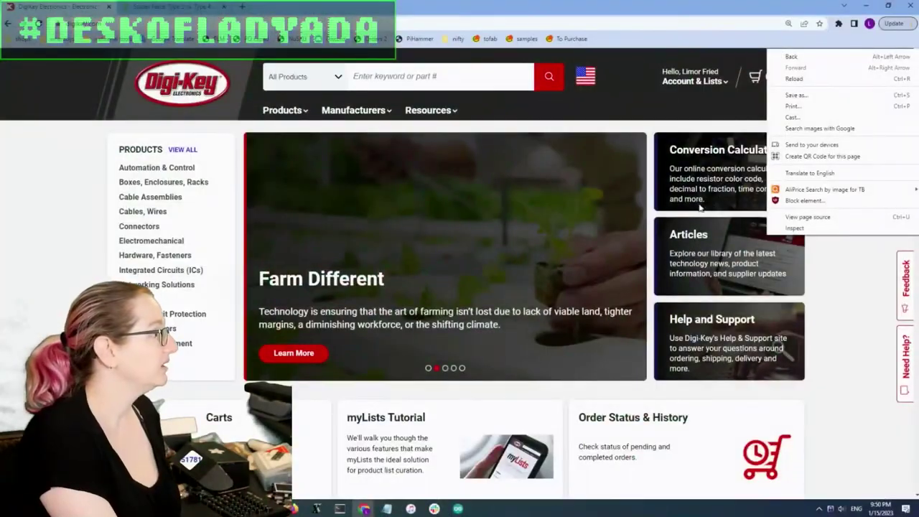
- Search the product catalogue for "solder paste" and open the Solder category from the top results
{"action": "left_click", "coordinate": [617, 116]}
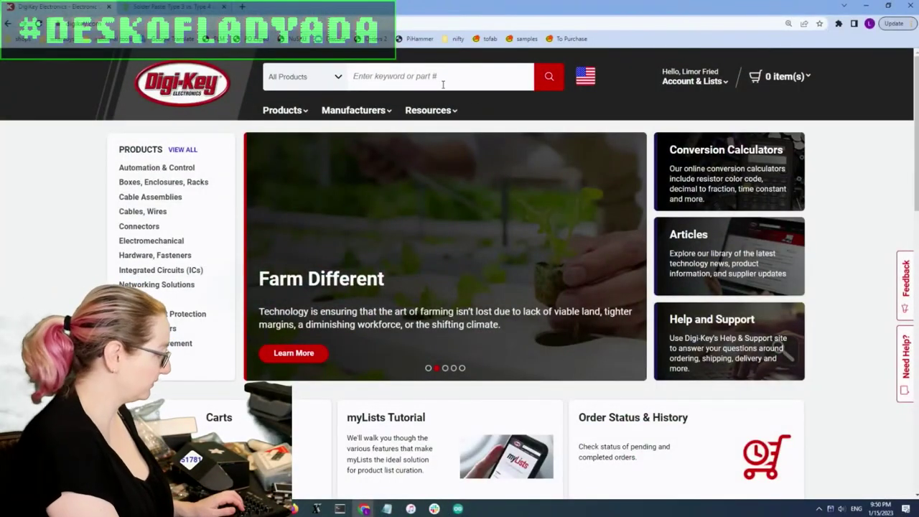
{"action": "type", "text": "solder paste"}
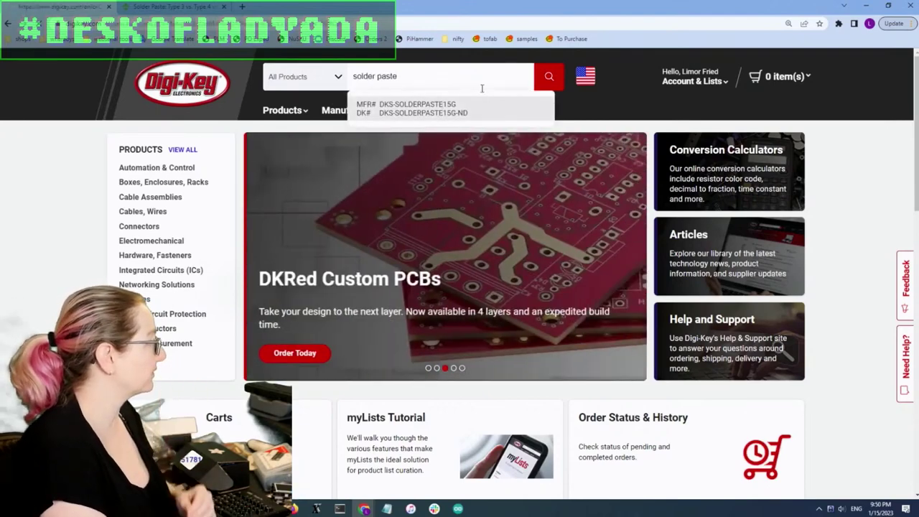
{"action": "key", "text": "Return"}
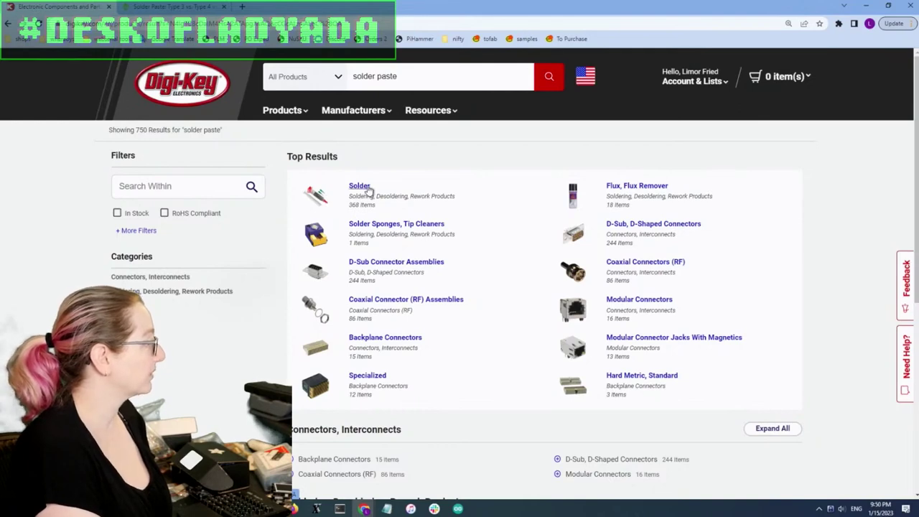
{"action": "left_click", "coordinate": [320, 198]}
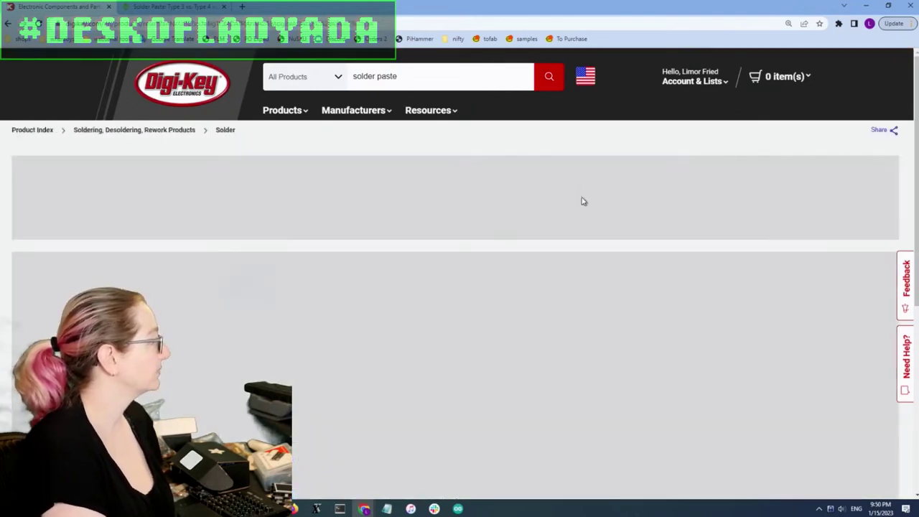
- Examine the first solder paste listings and the enlarged photos of the jar and syringe products
{"action": "scroll", "coordinate": [582, 201], "scroll_direction": "down", "scroll_amount": 3}
{"action": "scroll", "coordinate": [563, 204], "scroll_direction": "down", "scroll_amount": 1}
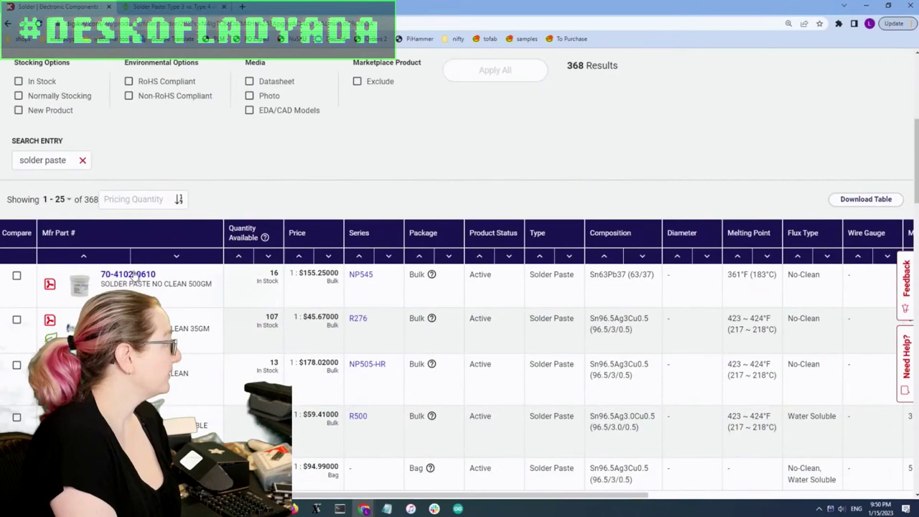
{"action": "mouse_move", "coordinate": [81, 285]}
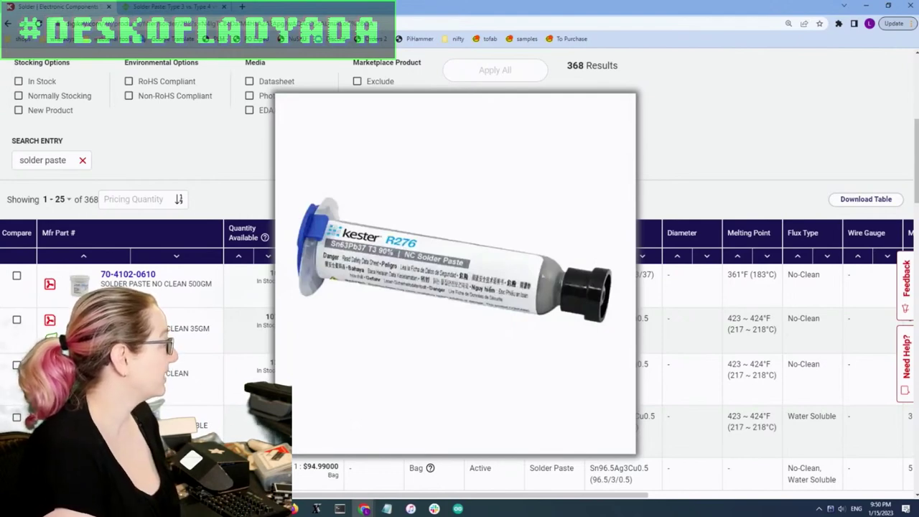
{"action": "mouse_move", "coordinate": [79, 328]}
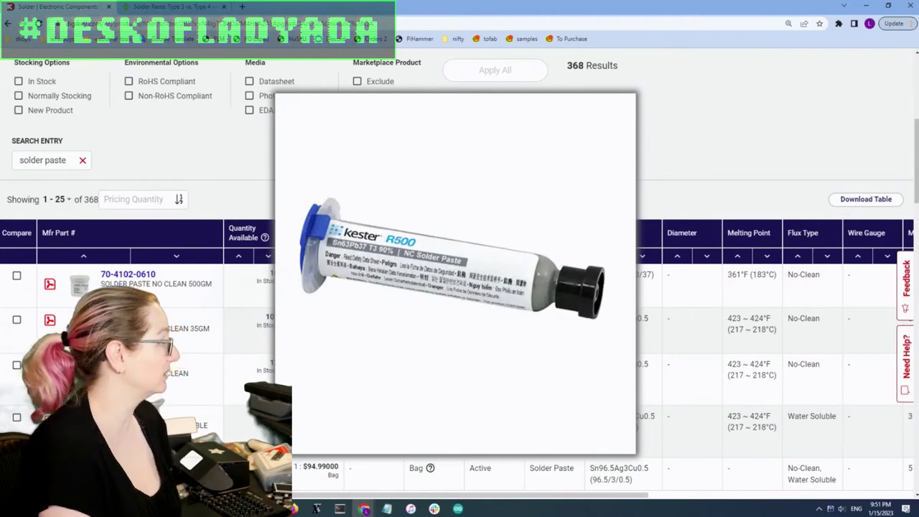
{"action": "scroll", "coordinate": [451, 202], "scroll_direction": "down", "scroll_amount": 2}
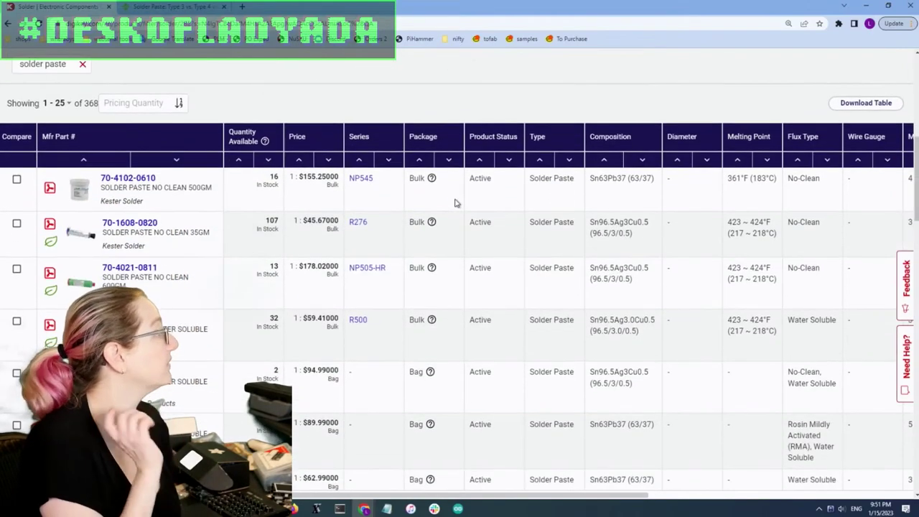
- Show the filters in the stacked layout and restrict the results to products with Active status
{"action": "scroll", "coordinate": [495, 207], "scroll_direction": "up", "scroll_amount": 5}
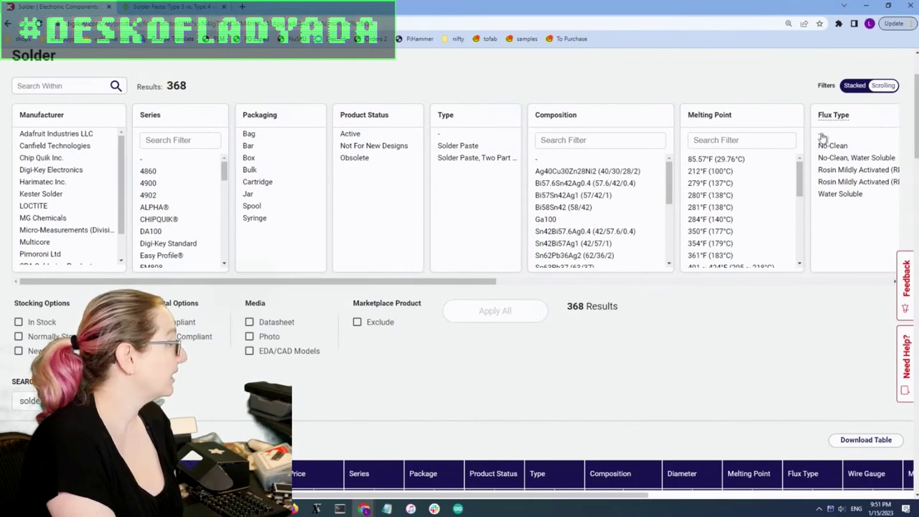
{"action": "left_click", "coordinate": [851, 87]}
{"action": "scroll", "coordinate": [710, 93], "scroll_direction": "down", "scroll_amount": 1}
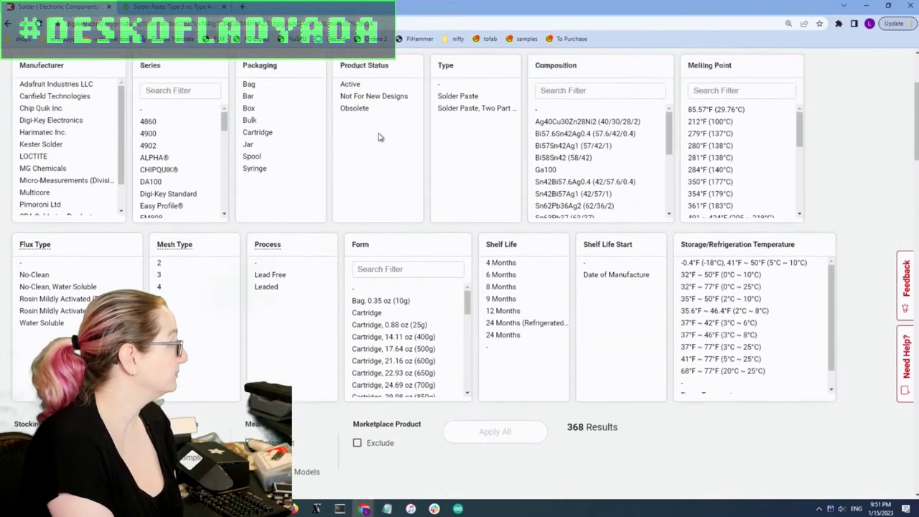
{"action": "left_click", "coordinate": [372, 91]}
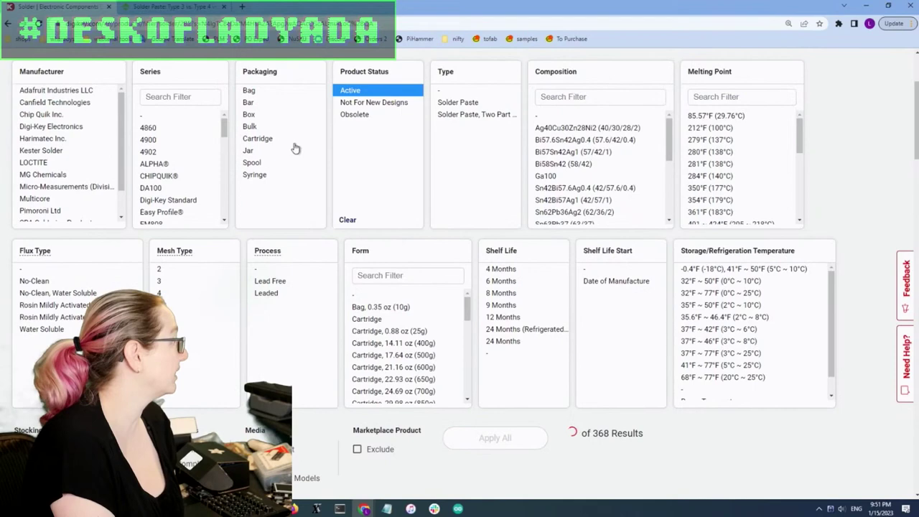
{"action": "left_click", "coordinate": [488, 436]}
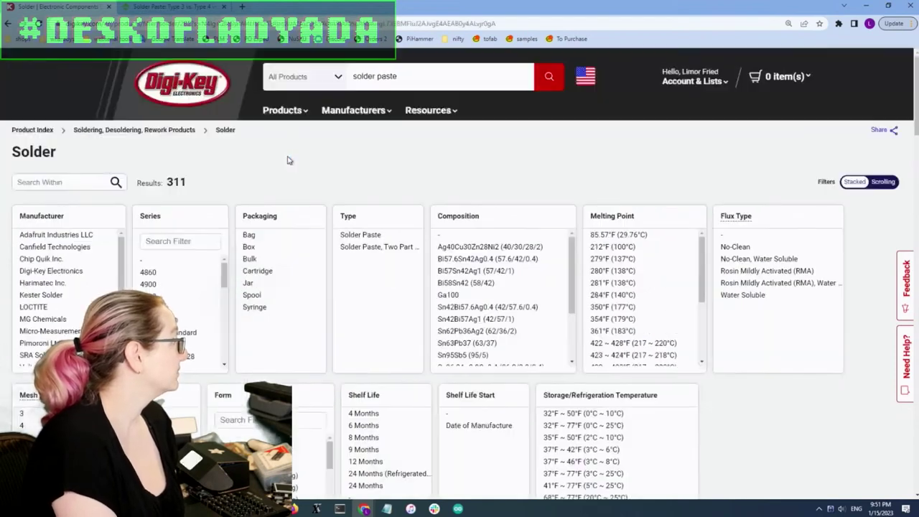
- Filter the active solder products to Syringe packaging and apply the filter
{"action": "scroll", "coordinate": [265, 209], "scroll_direction": "down", "scroll_amount": 2}
{"action": "left_click", "coordinate": [254, 210]}
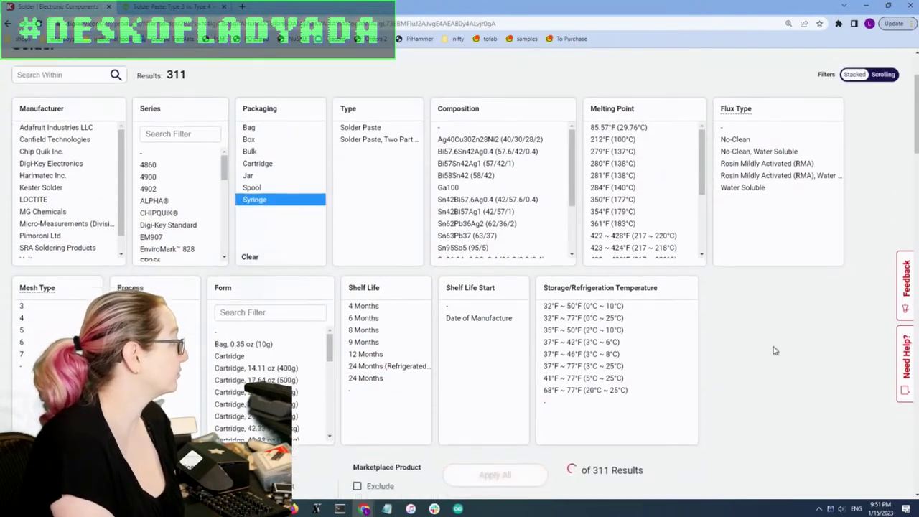
{"action": "scroll", "coordinate": [760, 291], "scroll_direction": "down", "scroll_amount": 3}
{"action": "scroll", "coordinate": [761, 291], "scroll_direction": "down", "scroll_amount": 1}
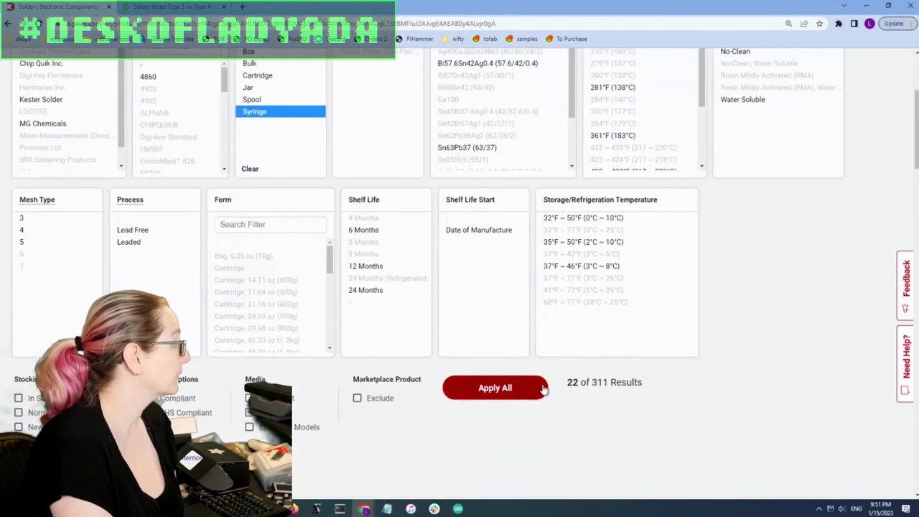
{"action": "left_click", "coordinate": [535, 387]}
{"action": "scroll", "coordinate": [763, 288], "scroll_direction": "down", "scroll_amount": 6}
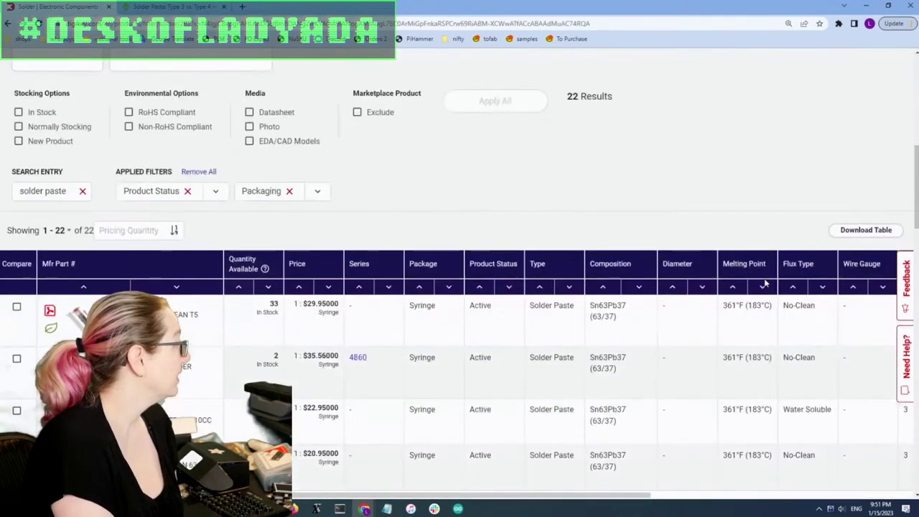
- Filter the syringes to the compositions Sn96.5Ag3Cu0.5 (96.5/3/0.5) and Bi57.6Sn42Ag0.4 (57.6/42/0.4)
{"action": "scroll", "coordinate": [615, 294], "scroll_direction": "down", "scroll_amount": 3}
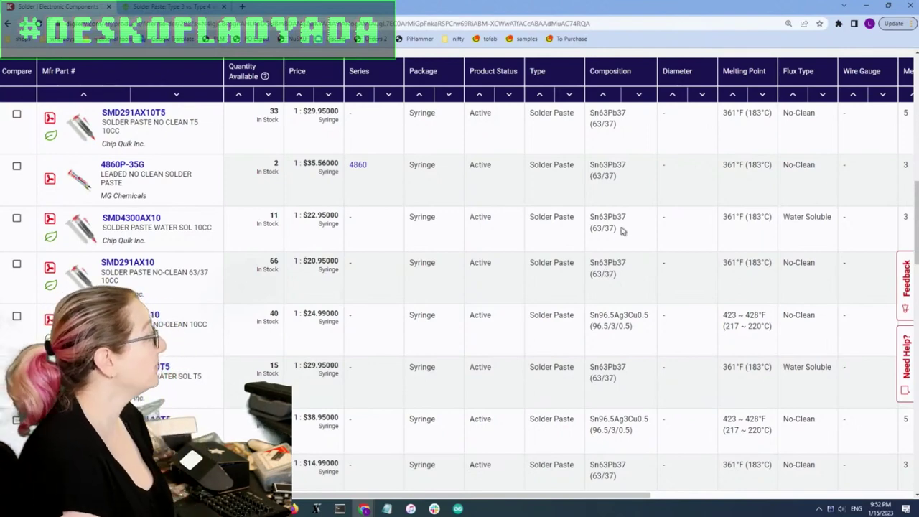
{"action": "scroll", "coordinate": [631, 251], "scroll_direction": "up", "scroll_amount": 3}
{"action": "scroll", "coordinate": [643, 243], "scroll_direction": "down", "scroll_amount": 5}
{"action": "scroll", "coordinate": [644, 244], "scroll_direction": "up", "scroll_amount": 10}
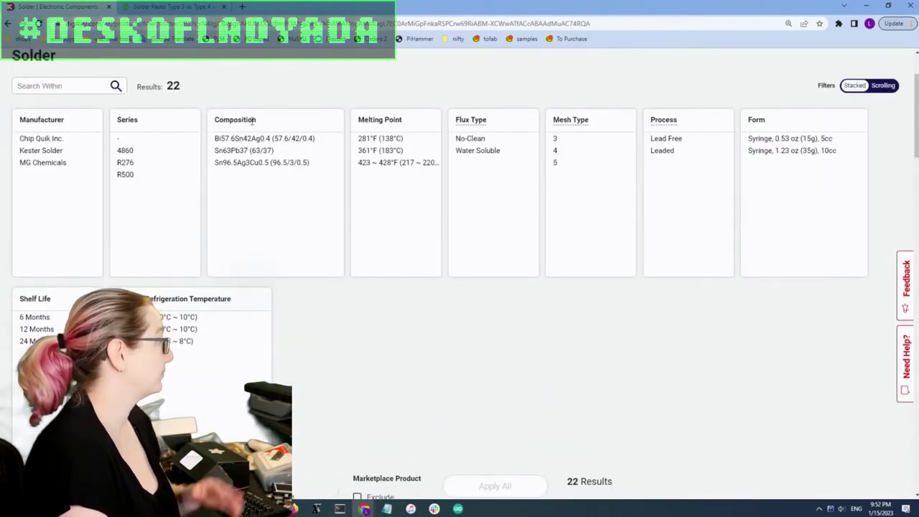
{"action": "left_click", "coordinate": [270, 164]}
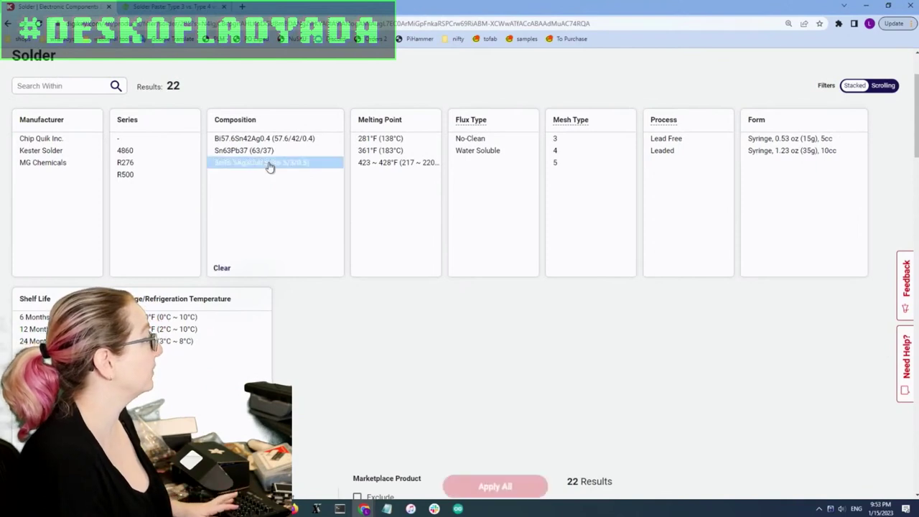
{"action": "left_click", "coordinate": [279, 140]}
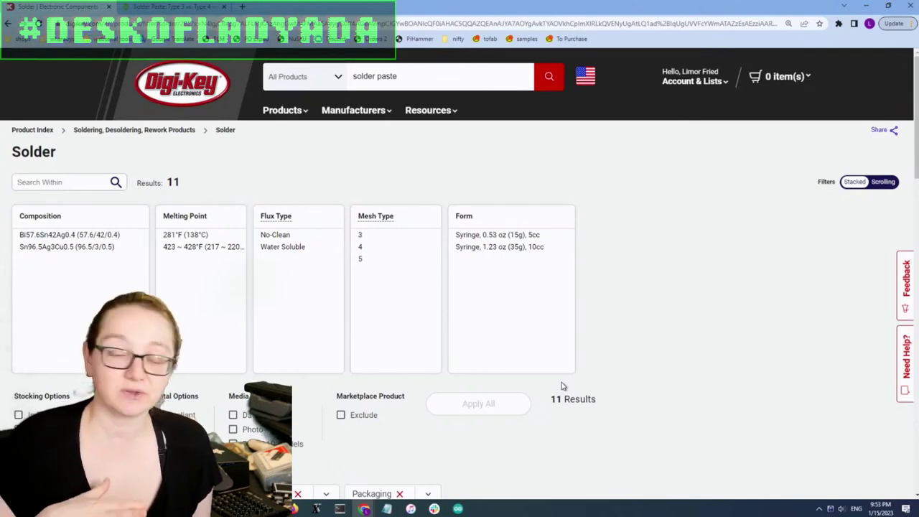
- Restrict the solder paste results to the No-Clean flux type and apply the filter
{"action": "left_click", "coordinate": [329, 238]}
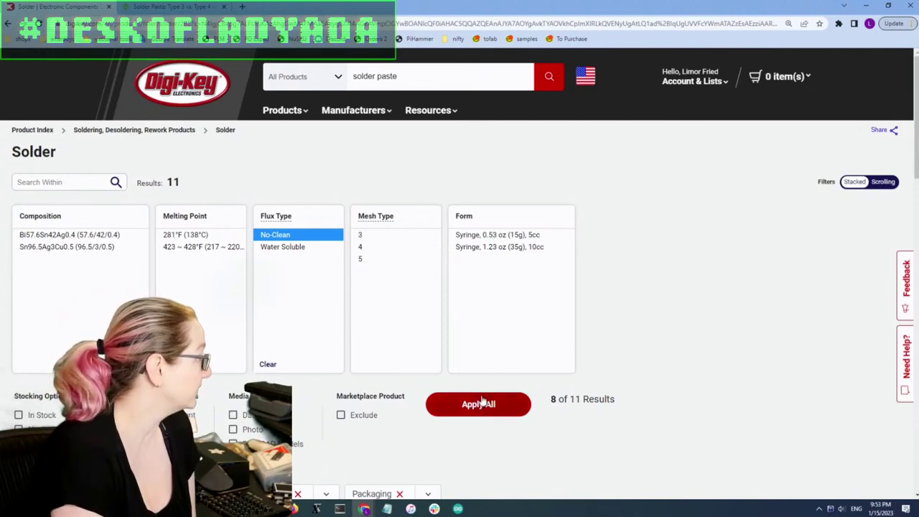
{"action": "scroll", "coordinate": [702, 275], "scroll_direction": "down", "scroll_amount": 1}
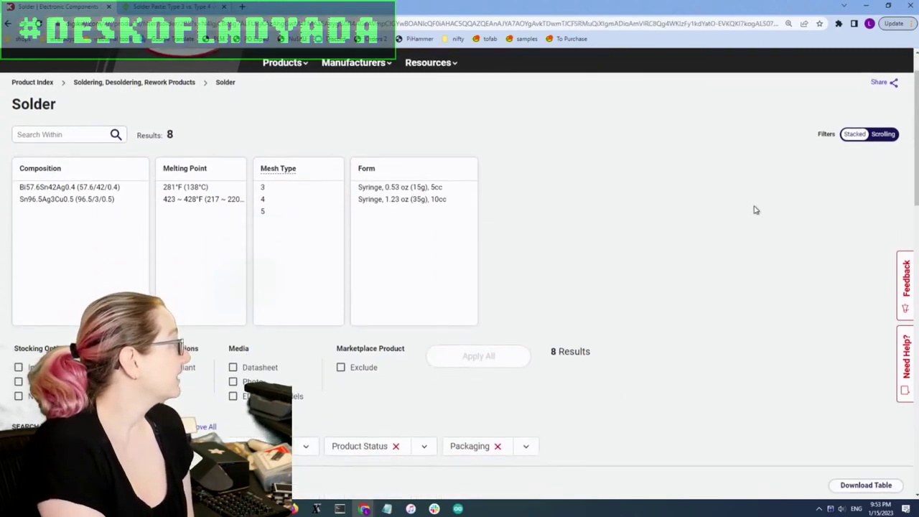
{"action": "scroll", "coordinate": [723, 197], "scroll_direction": "down", "scroll_amount": 1}
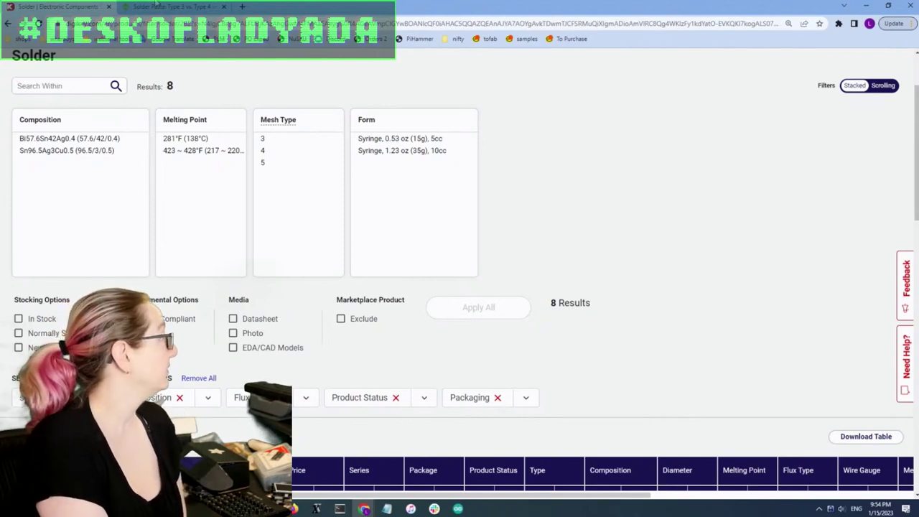
- Read the FCT Solder article comparing the powder particle sizes of Type 3, Type 4 and Type 5 solder paste
{"action": "left_click", "coordinate": [158, 6]}
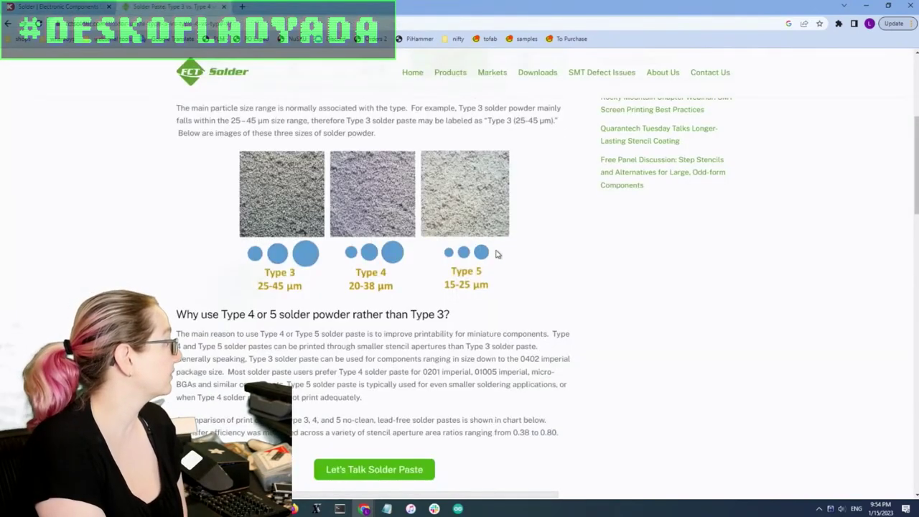
{"action": "scroll", "coordinate": [503, 257], "scroll_direction": "up", "scroll_amount": 2}
{"action": "scroll", "coordinate": [511, 259], "scroll_direction": "up", "scroll_amount": 1}
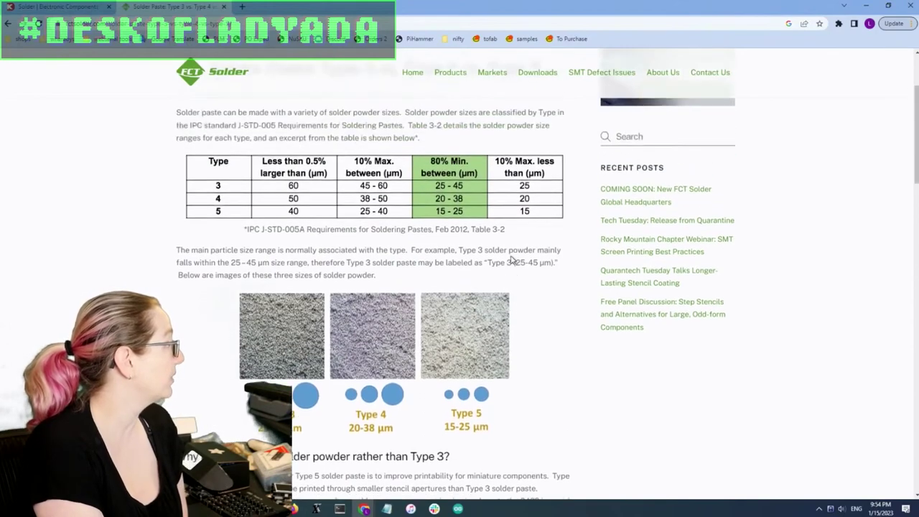
{"action": "scroll", "coordinate": [513, 257], "scroll_direction": "down", "scroll_amount": 6}
{"action": "scroll", "coordinate": [514, 256], "scroll_direction": "up", "scroll_amount": 4}
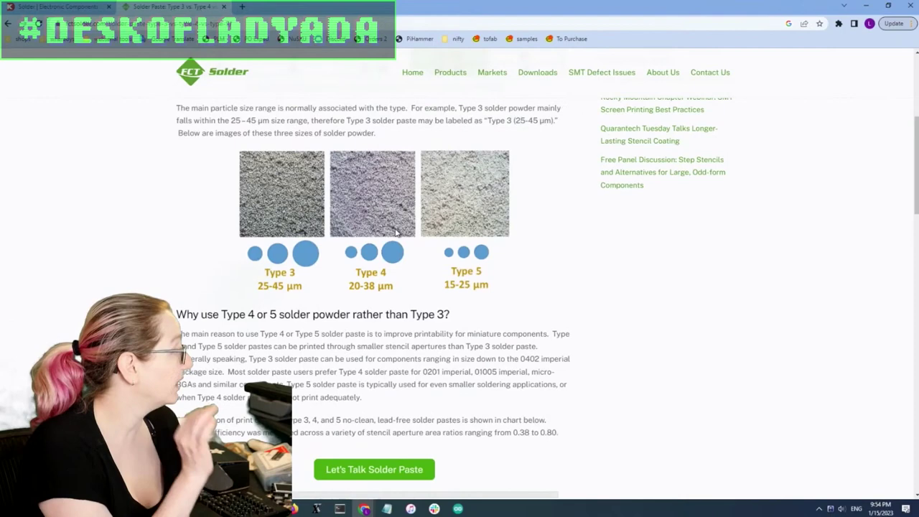
{"action": "scroll", "coordinate": [491, 276], "scroll_direction": "up", "scroll_amount": 3}
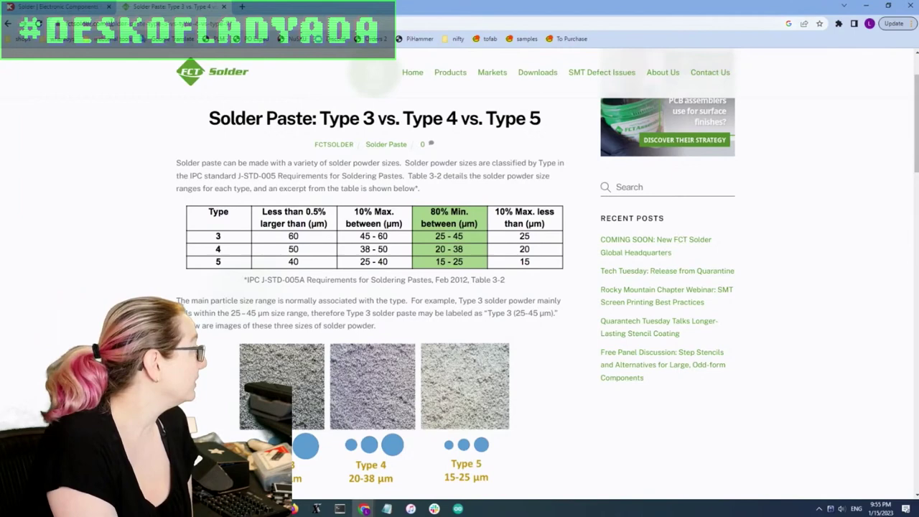
- Return to the Digi-Key solder results and filter them to mesh type 3
{"action": "left_click", "coordinate": [91, 10]}
{"action": "left_click", "coordinate": [328, 139]}
{"action": "left_click", "coordinate": [472, 304]}
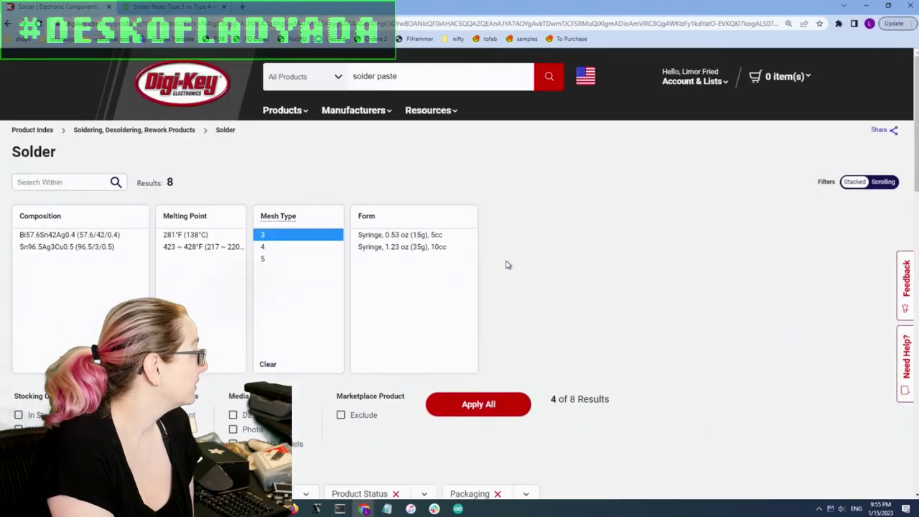
{"action": "left_click", "coordinate": [501, 260]}
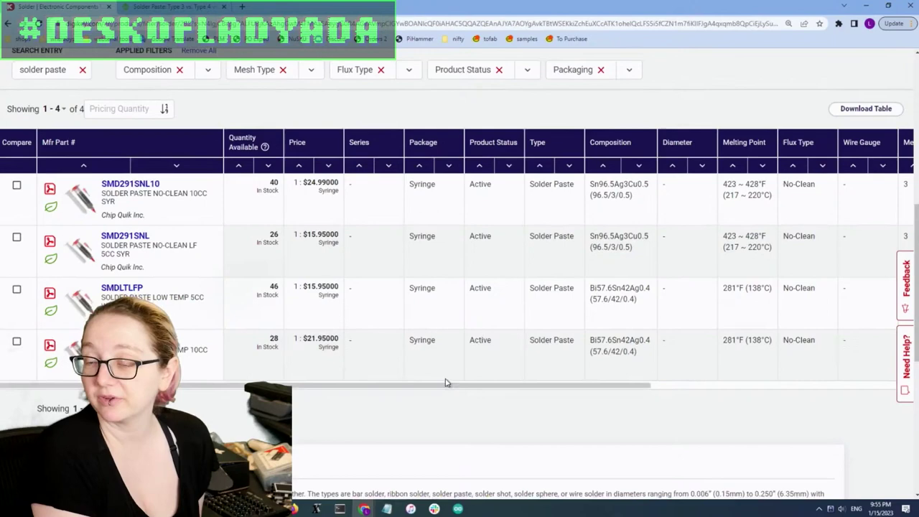
- Compare the melting points of the type 3 pastes and filter the results to the 423 ~ 428°F melting point
{"action": "scroll", "coordinate": [445, 383], "scroll_direction": "down", "scroll_amount": 1}
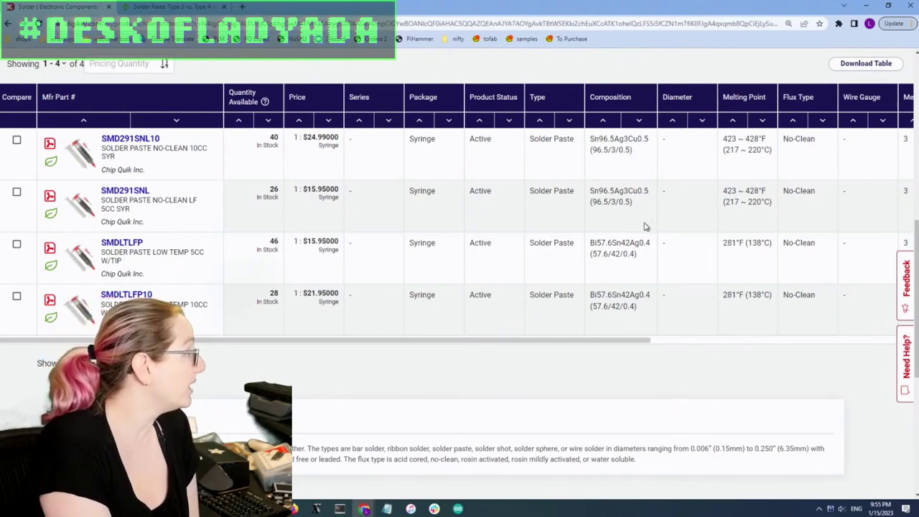
{"action": "left_click_drag", "start_coordinate": [635, 340], "coordinate": [761, 337]}
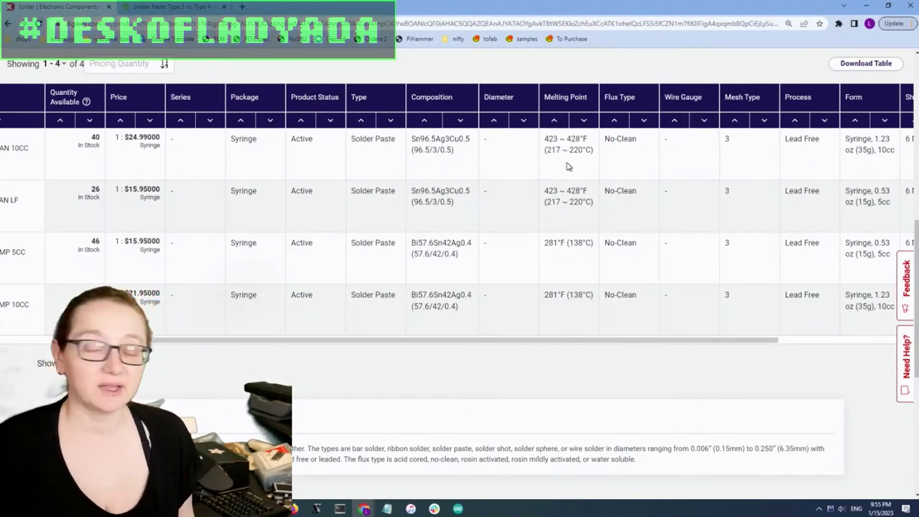
{"action": "left_click_drag", "start_coordinate": [548, 244], "coordinate": [596, 245]}
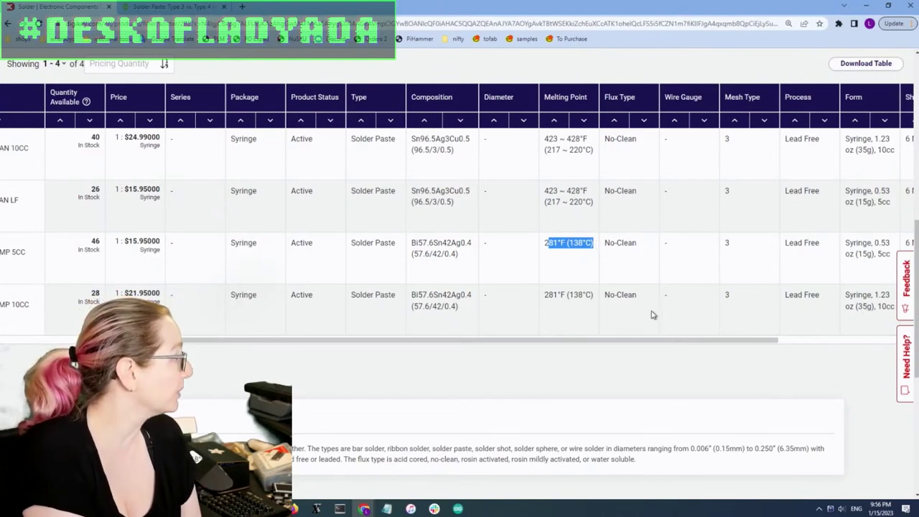
{"action": "scroll", "coordinate": [336, 267], "scroll_direction": "up", "scroll_amount": 3}
{"action": "scroll", "coordinate": [287, 208], "scroll_direction": "up", "scroll_amount": 3}
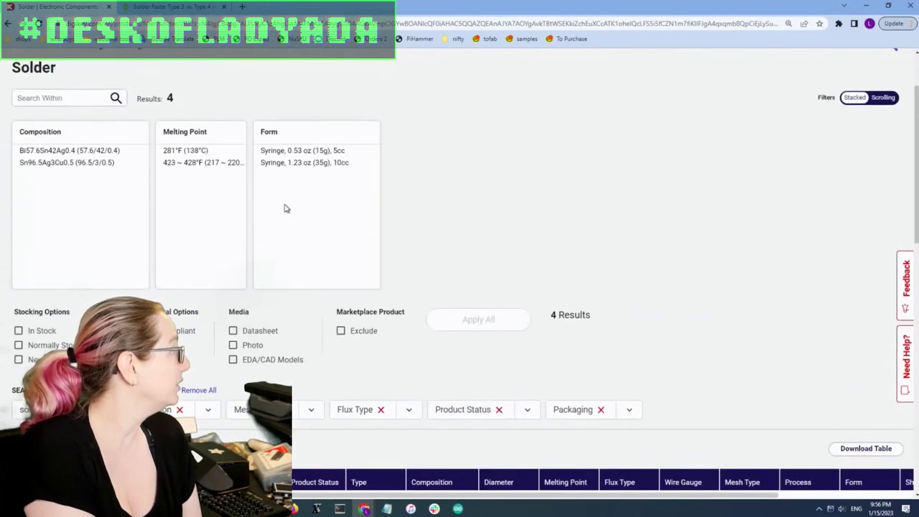
{"action": "left_click", "coordinate": [193, 162]}
{"action": "scroll", "coordinate": [451, 152], "scroll_direction": "down", "scroll_amount": 1}
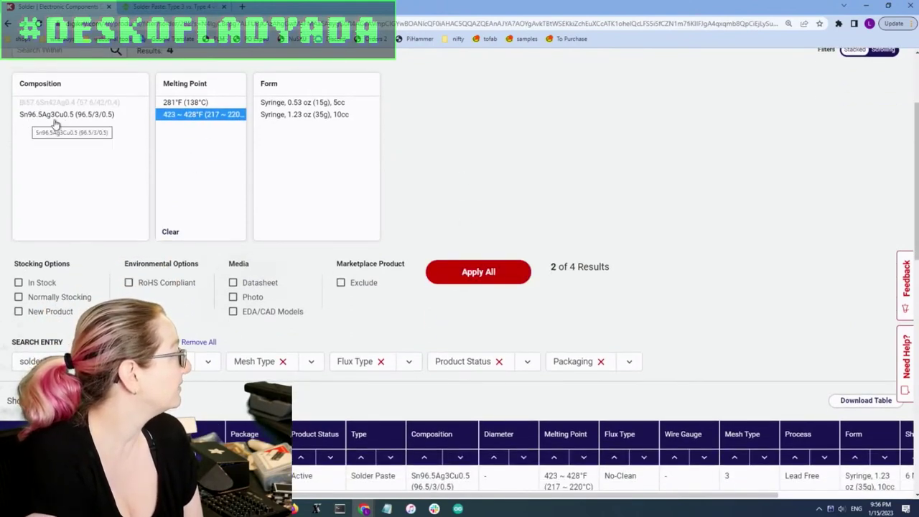
{"action": "left_click", "coordinate": [488, 284]}
{"action": "scroll", "coordinate": [611, 240], "scroll_direction": "down", "scroll_amount": 5}
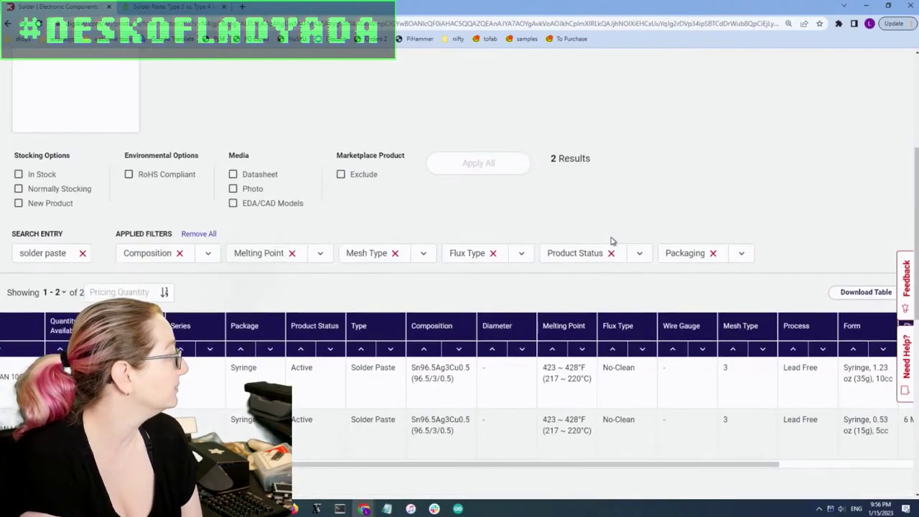
- Compare the syringe sizes of the two listed pastes and open the product page of the 5cc SMD291SNL
{"action": "left_click_drag", "start_coordinate": [464, 368], "coordinate": [730, 373]}
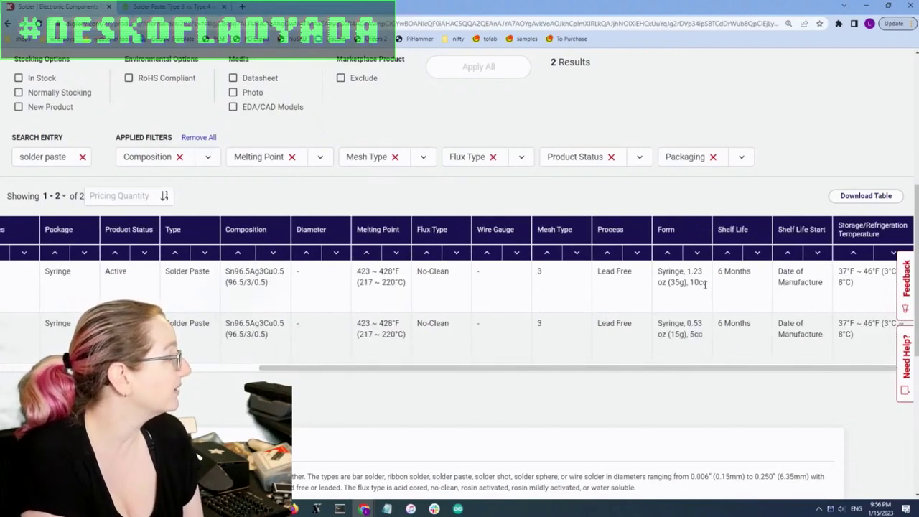
{"action": "left_click_drag", "start_coordinate": [682, 282], "coordinate": [712, 282]}
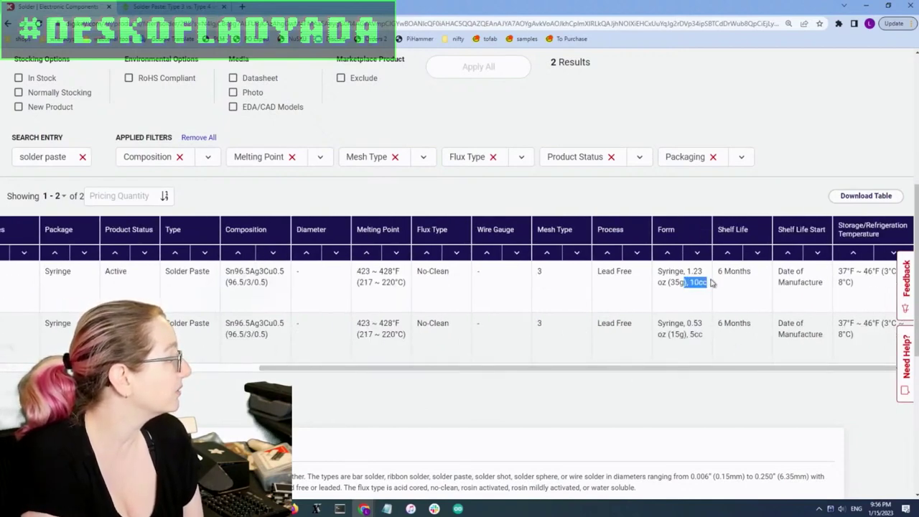
{"action": "left_click_drag", "start_coordinate": [668, 335], "coordinate": [706, 337]}
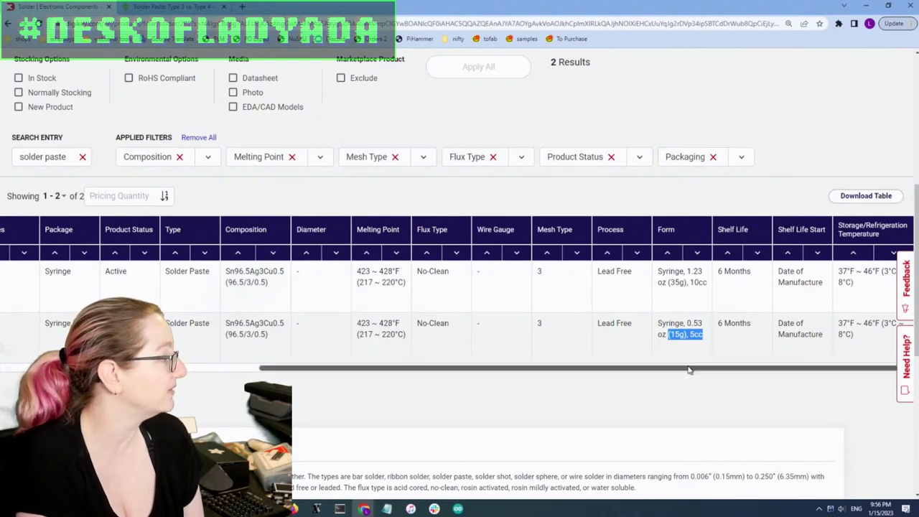
{"action": "left_click_drag", "start_coordinate": [689, 367], "coordinate": [303, 350]}
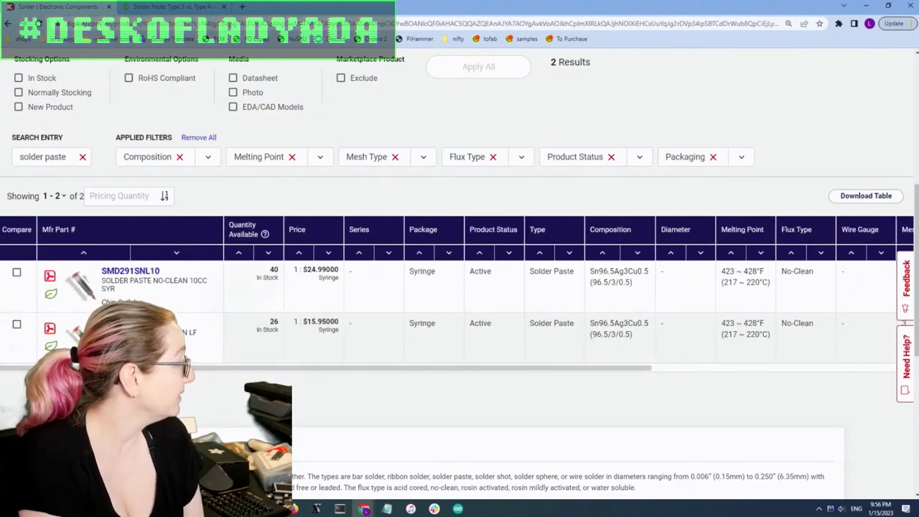
{"action": "left_click", "coordinate": [137, 323]}
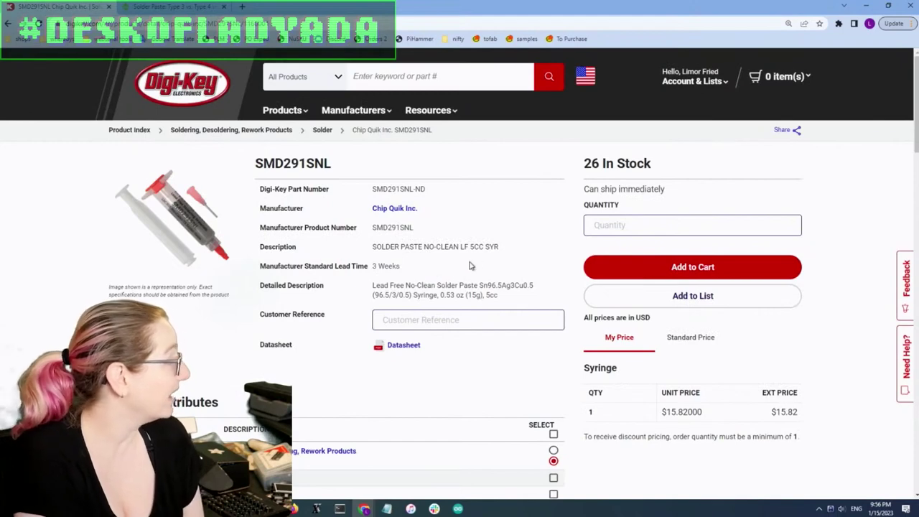